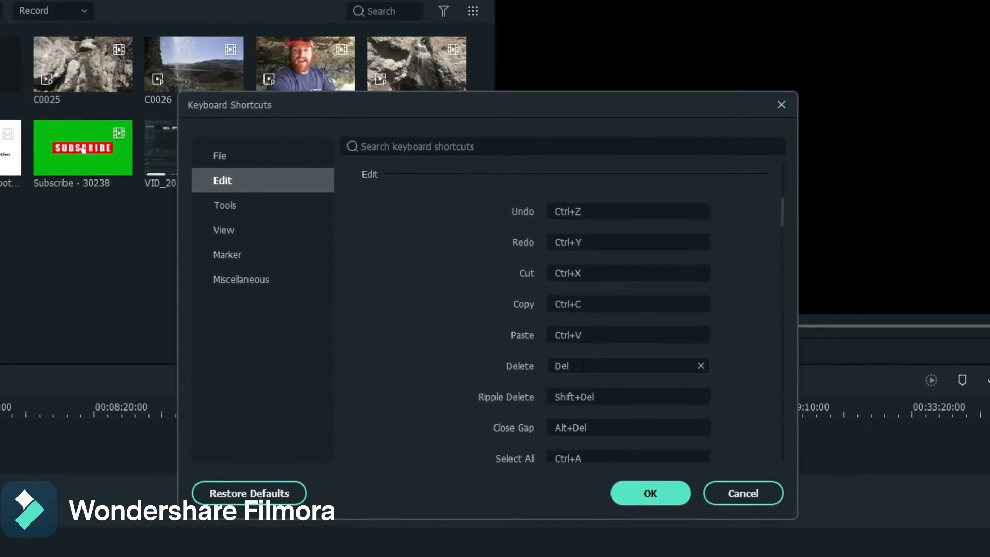
Assign Q as the keyboard shortcut for Delete and restore the default shortcuts.
left_click(577, 364)
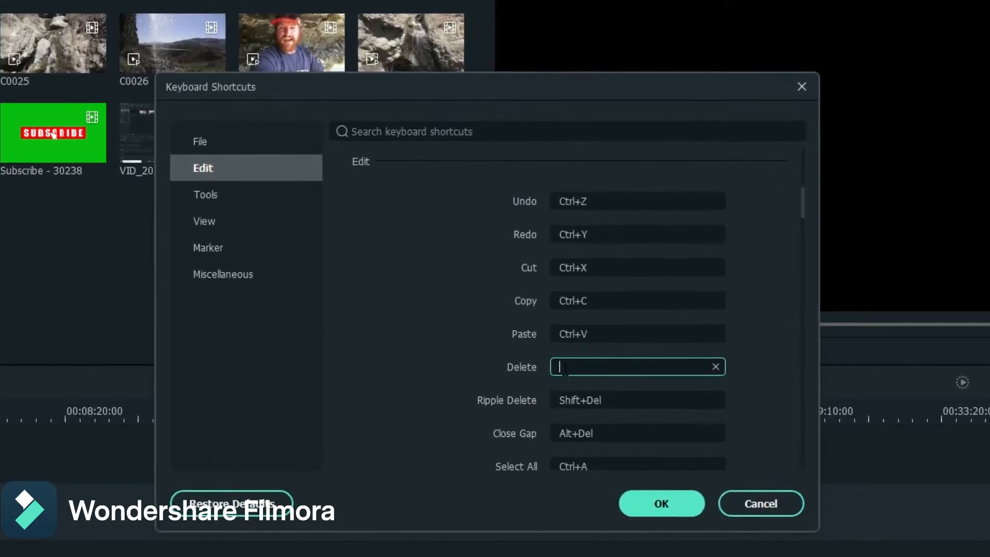
key("q")
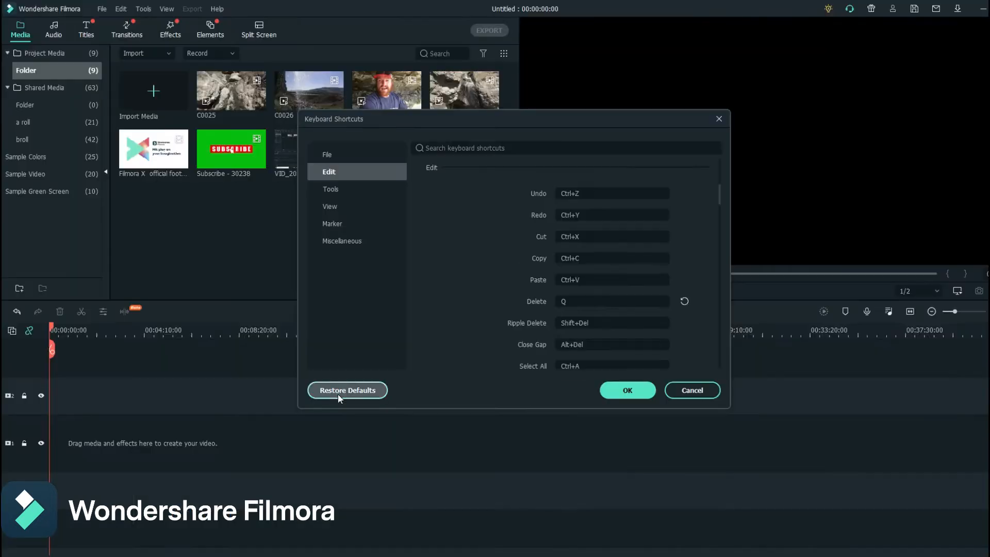
left_click(339, 393)
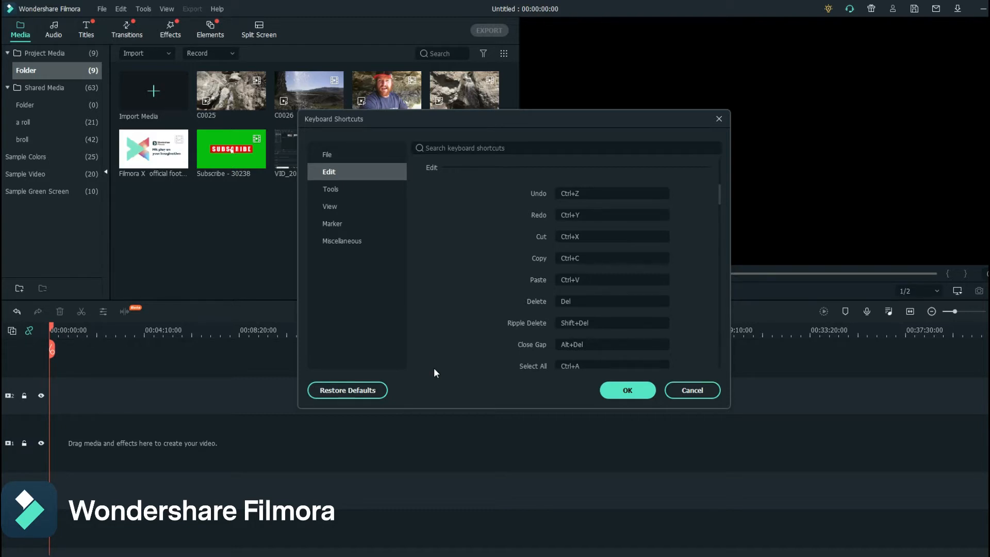
scroll(619, 309, "up", 1)
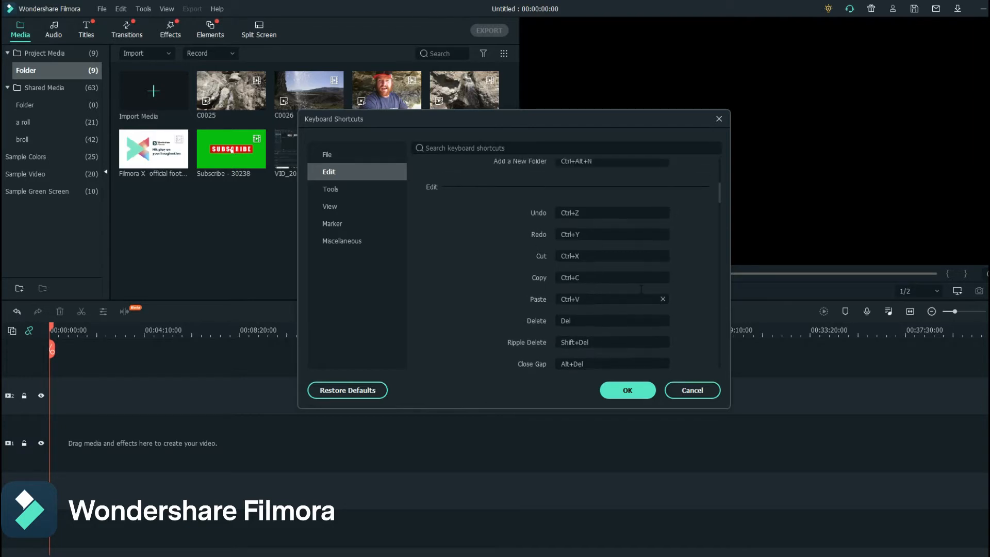
scroll(660, 315, "up", 1)
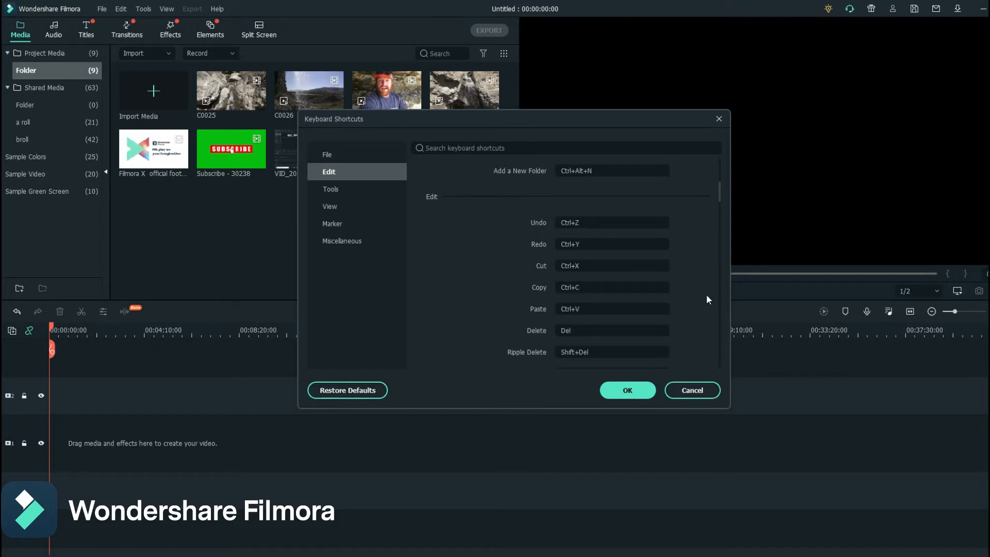
left_click(718, 119)
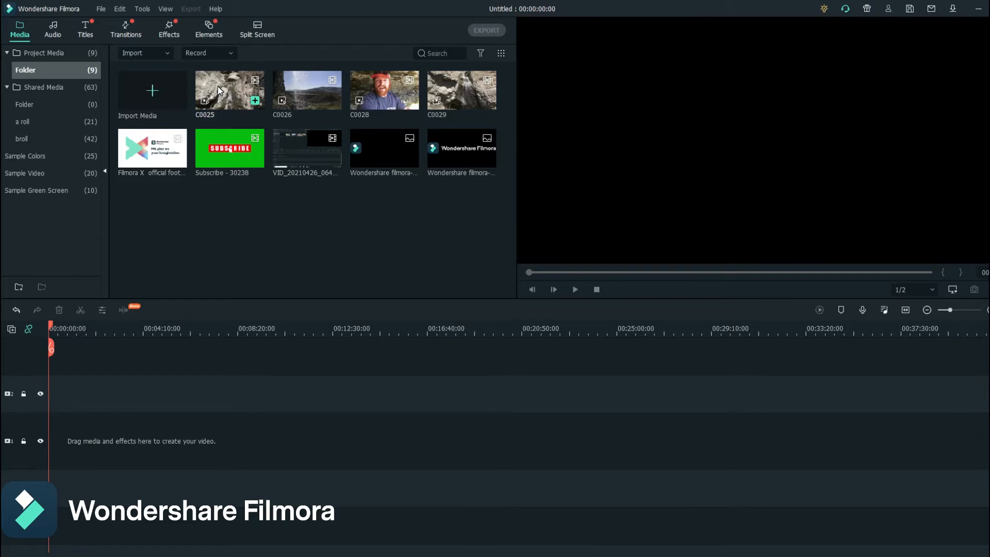
Place clip C0025 at the start of the first video track and append C0028 directly after it.
left_click_drag(218, 85, 52, 435)
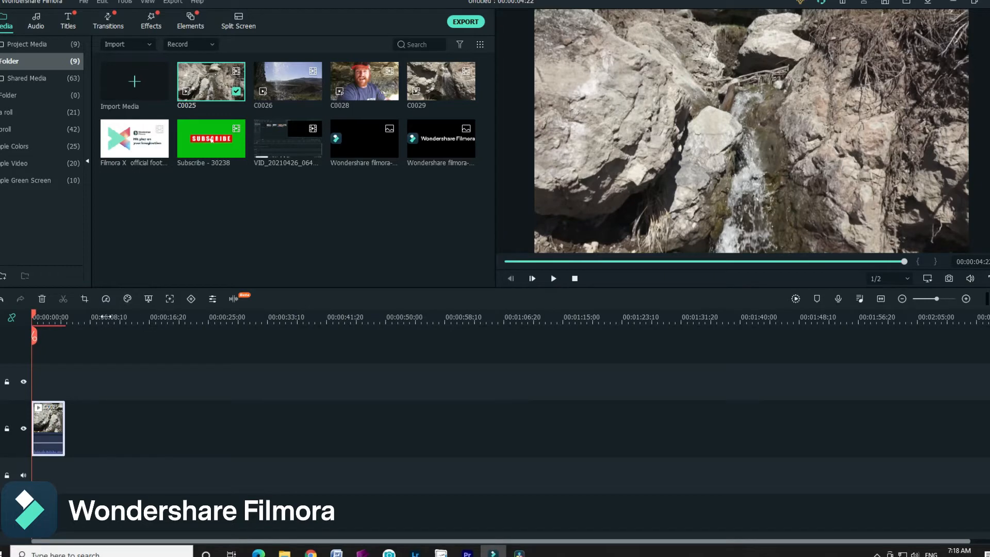
key("space")
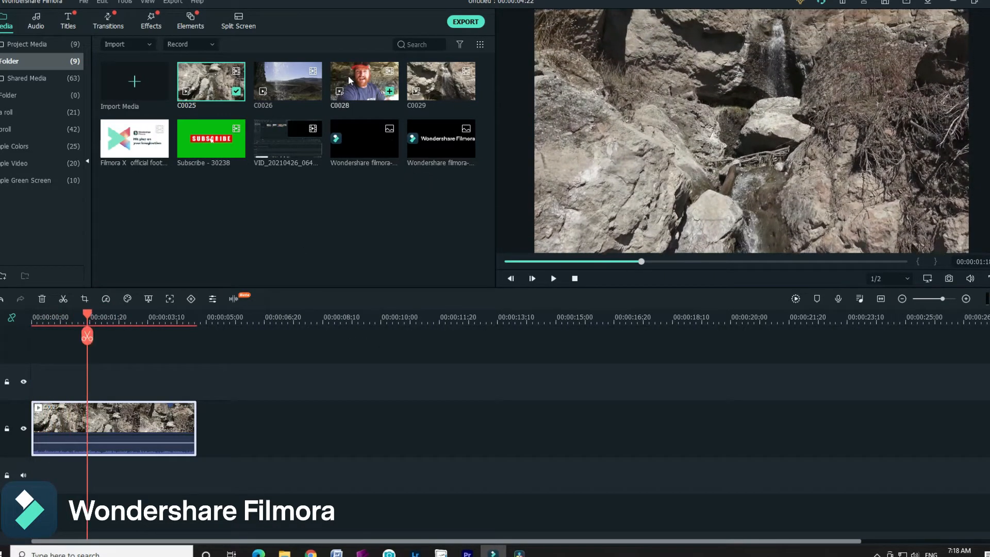
left_click_drag(348, 75, 206, 479)
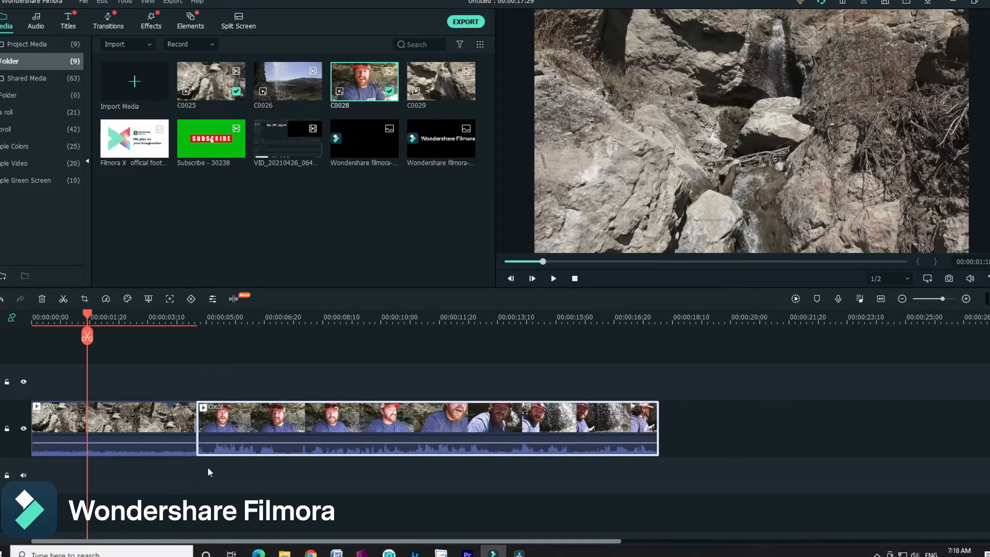
Insert clip C0026 between C0025 and C0028 on the first video track.
left_click_drag(91, 314, 197, 355)
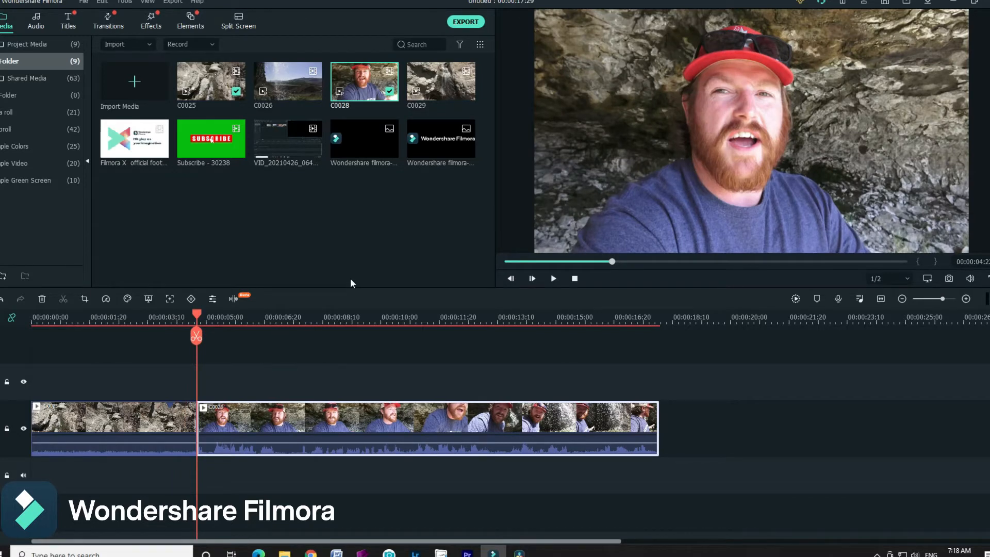
left_click(280, 92)
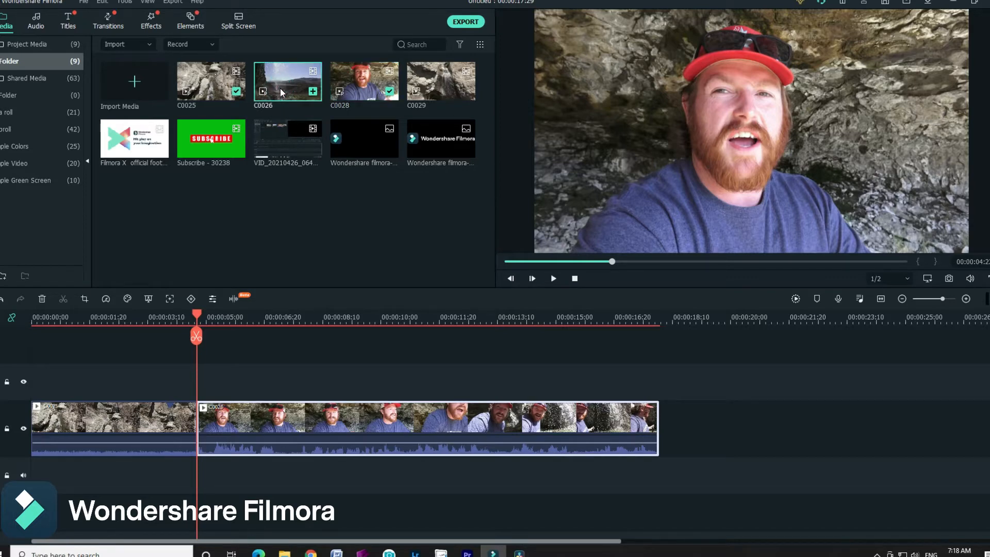
key("shift+i")
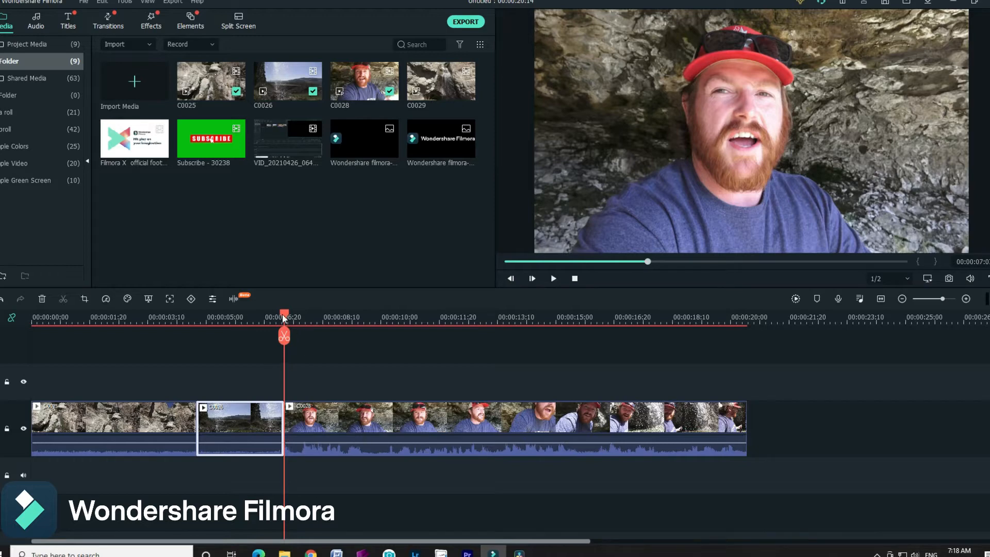
Insert clip C0026 within the C0028 clip at about 10 seconds and undo that insertion.
left_click_drag(284, 316, 382, 315)
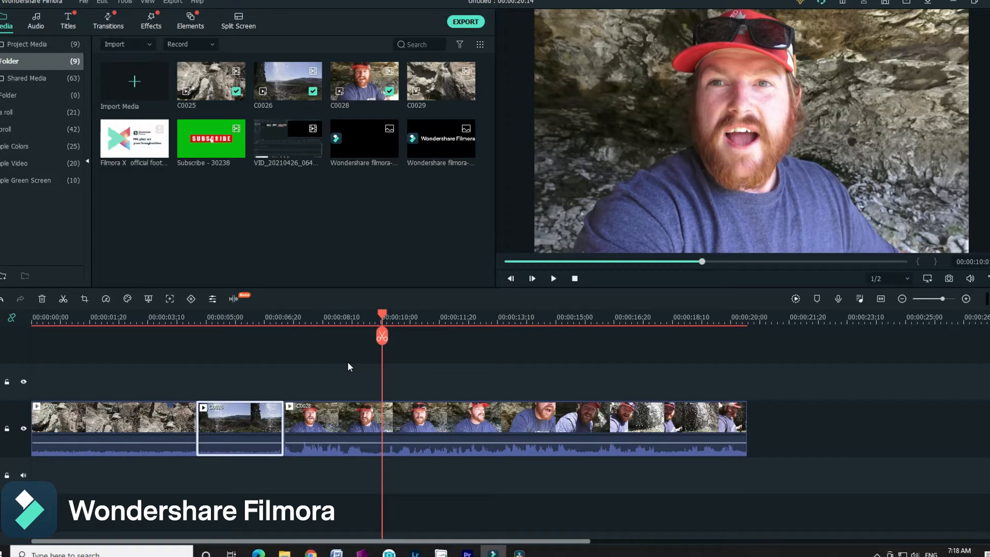
left_click(286, 86)
key("shift+i")
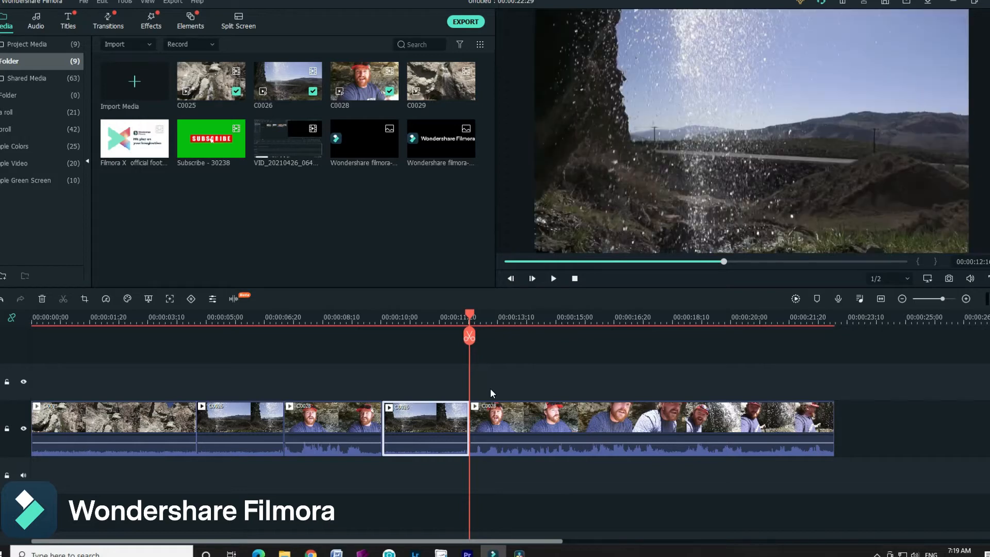
key("Delete")
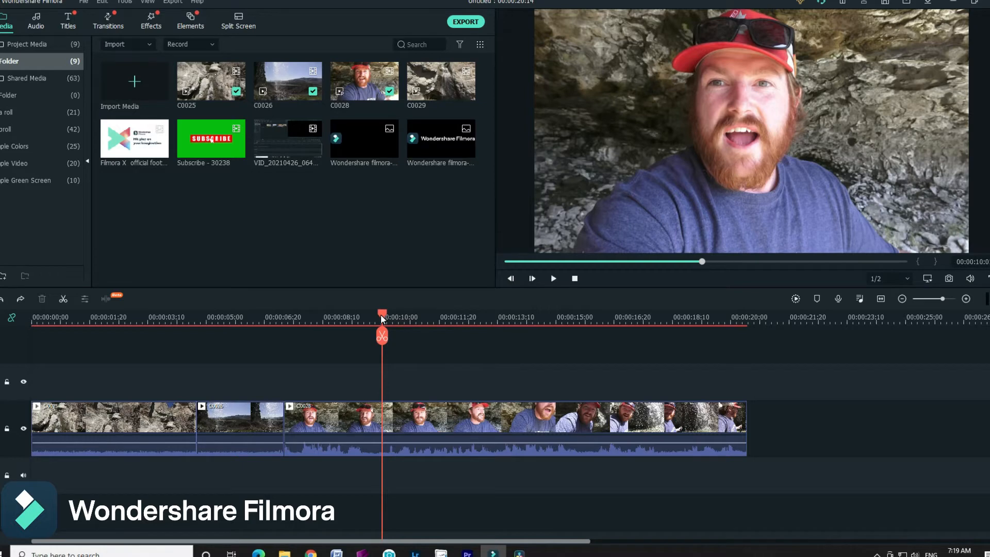
Detach the C0028 clip's audio and shift both parts slightly earlier, with the video on the second video track and the audio on the first audio track.
left_click(349, 428)
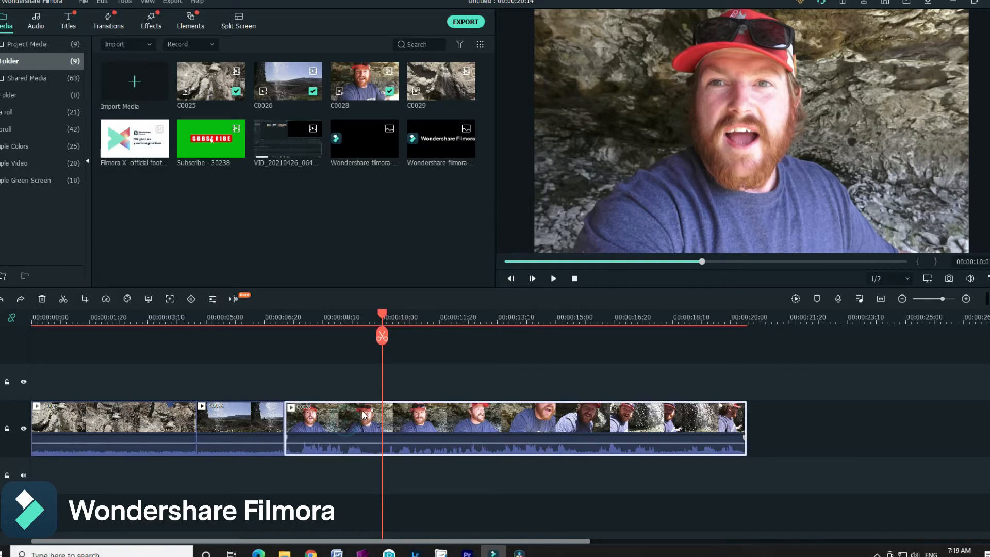
key("ctrl+alt+d")
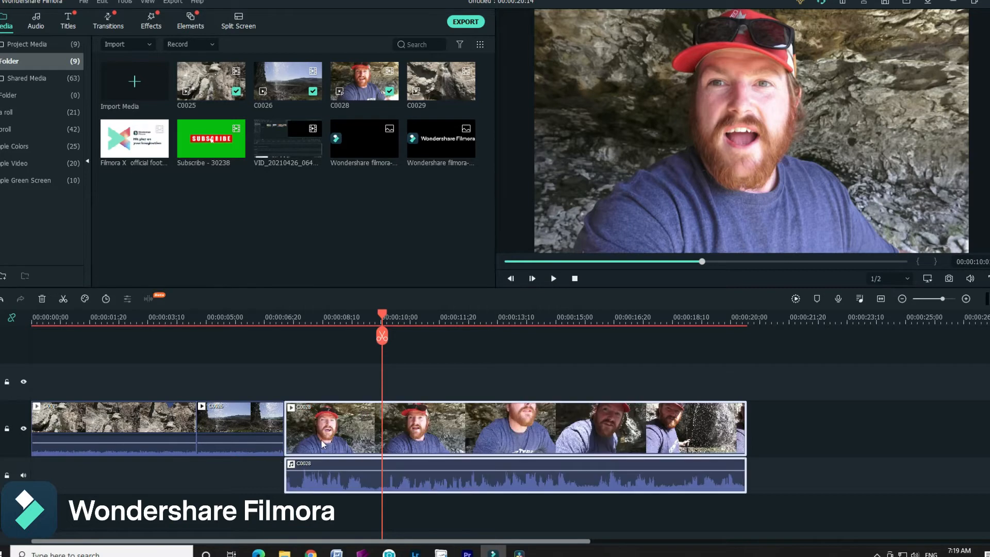
left_click_drag(321, 438, 302, 398)
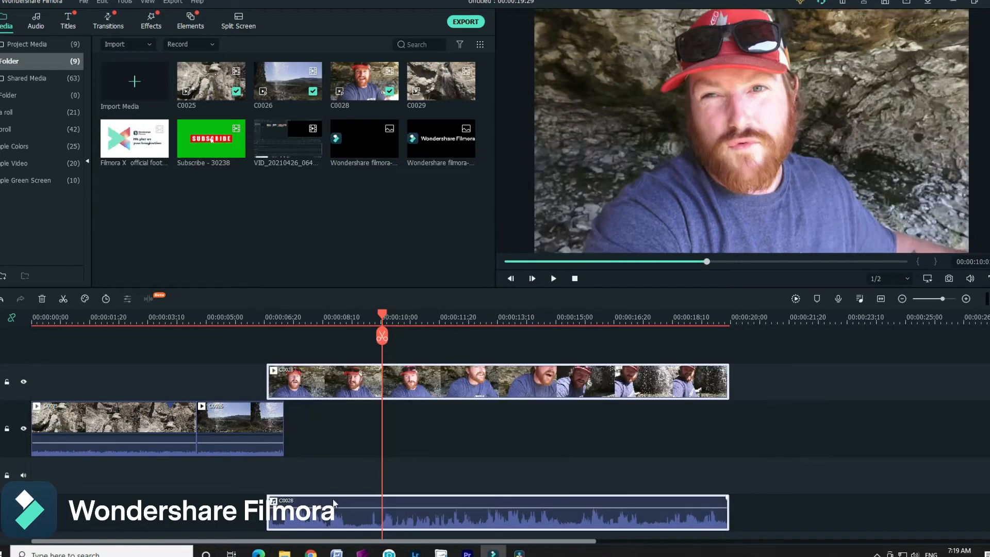
left_click(337, 454)
mouse_move(359, 512)
left_mouse_down()
mouse_move(358, 496)
mouse_move(347, 499)
left_mouse_up()
Trim the start of the C0028 video to the end of C0026 and move it back onto the first video track.
left_click(299, 381)
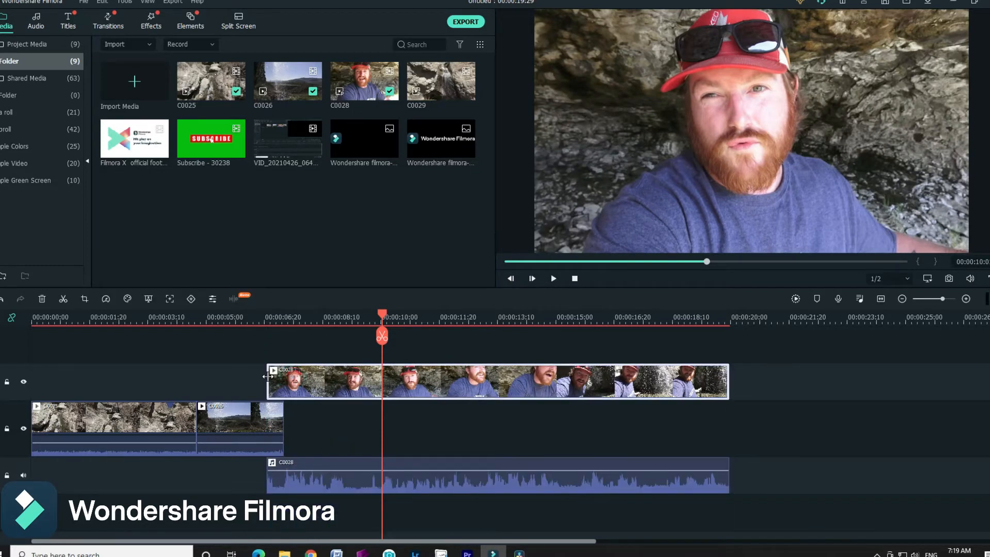
left_click_drag(268, 376, 285, 376)
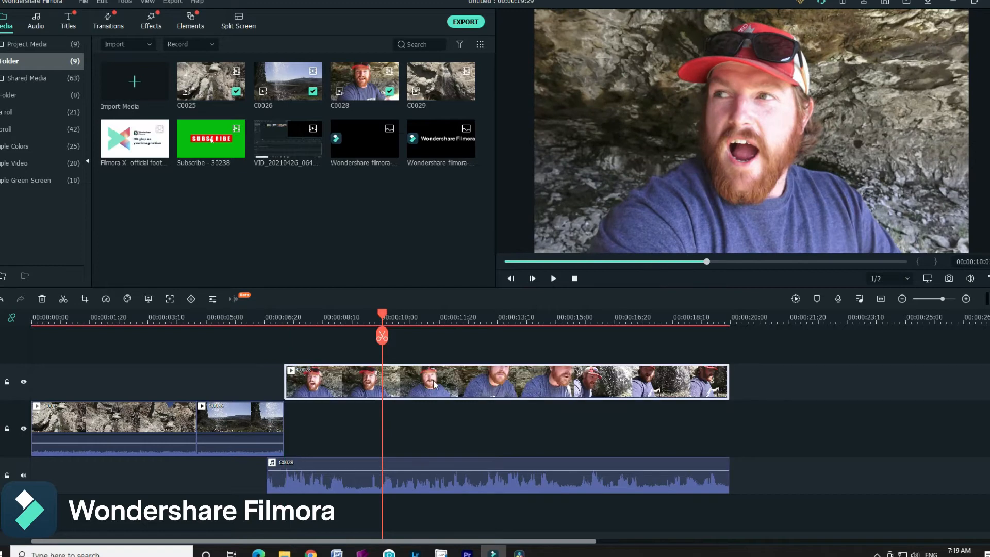
left_click_drag(433, 384, 431, 406)
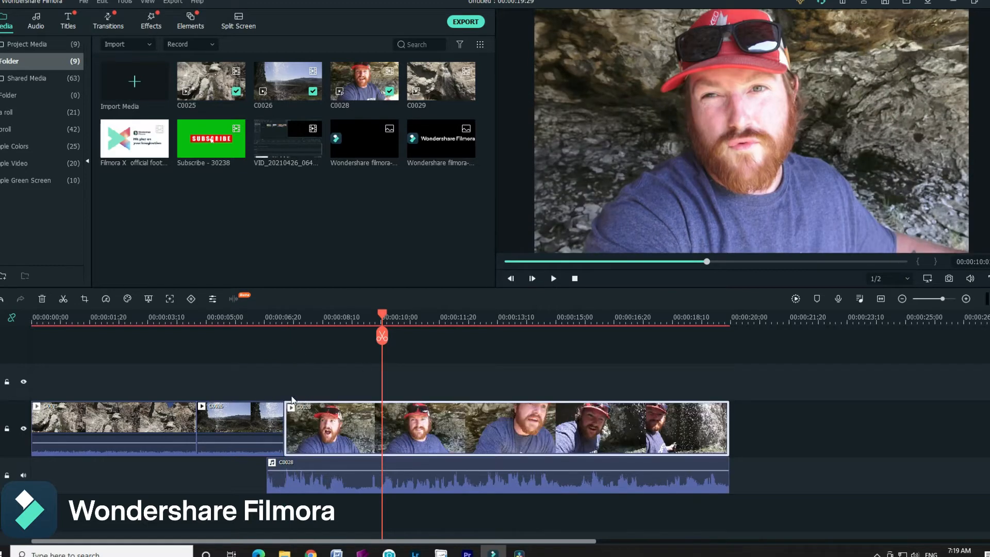
Add the electronic music track Garret Bevins - Infinite below the C0028 audio, starting at the beginning of the timeline.
left_click(36, 21)
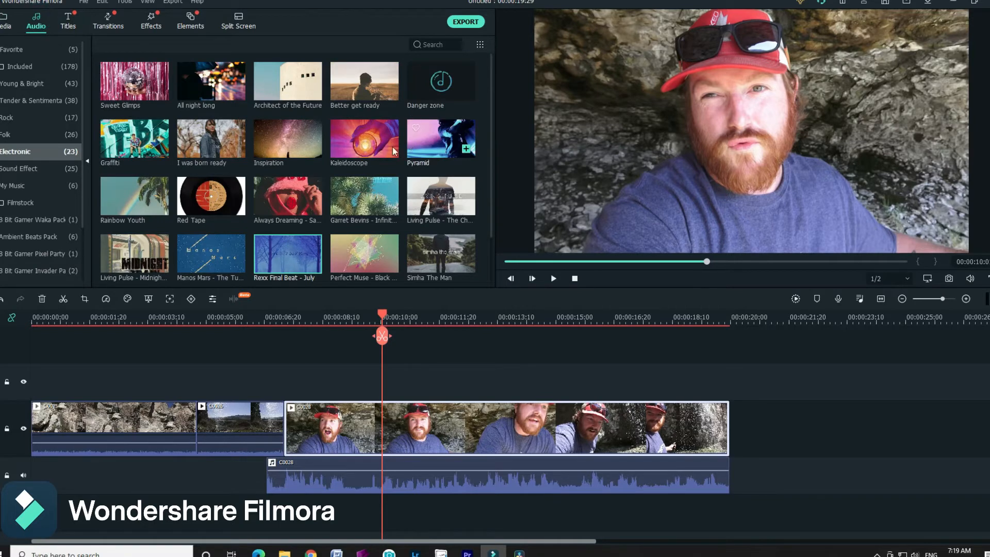
left_click(356, 191)
left_click_drag(928, 475, 34, 503)
left_click_drag(769, 316, 171, 323)
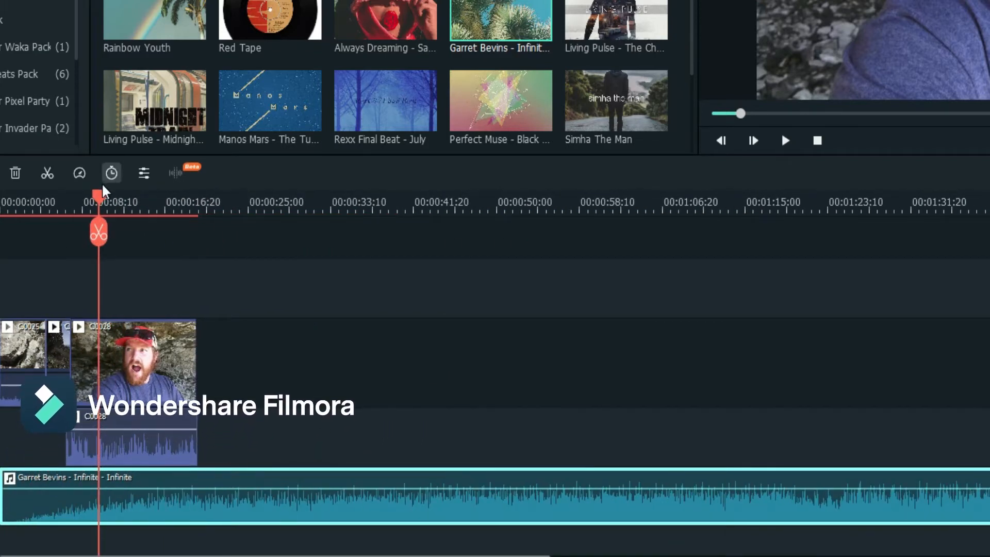
Split the music at about 1:24, remove the part before the cut and move the remainder to the timeline start.
left_click_drag(94, 198, 836, 319)
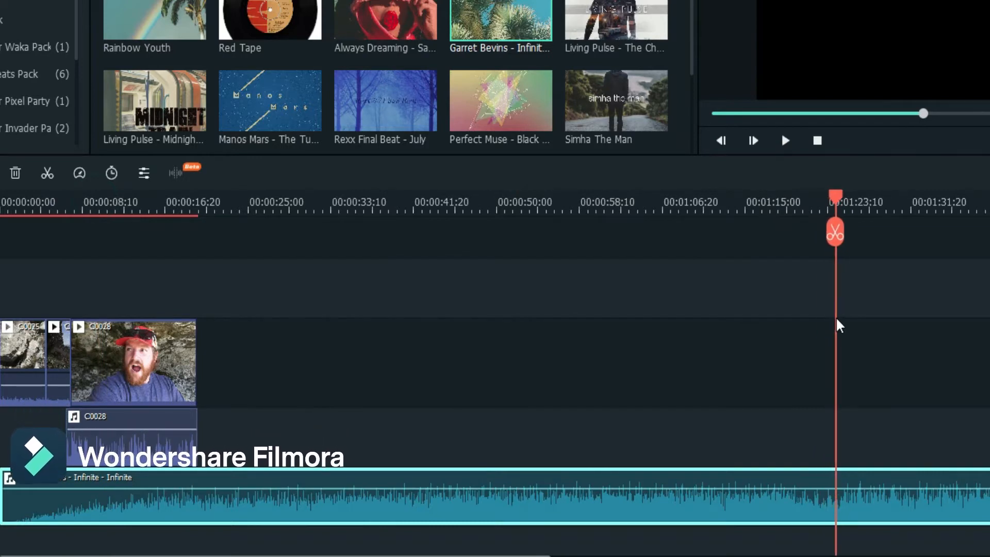
left_click(833, 237)
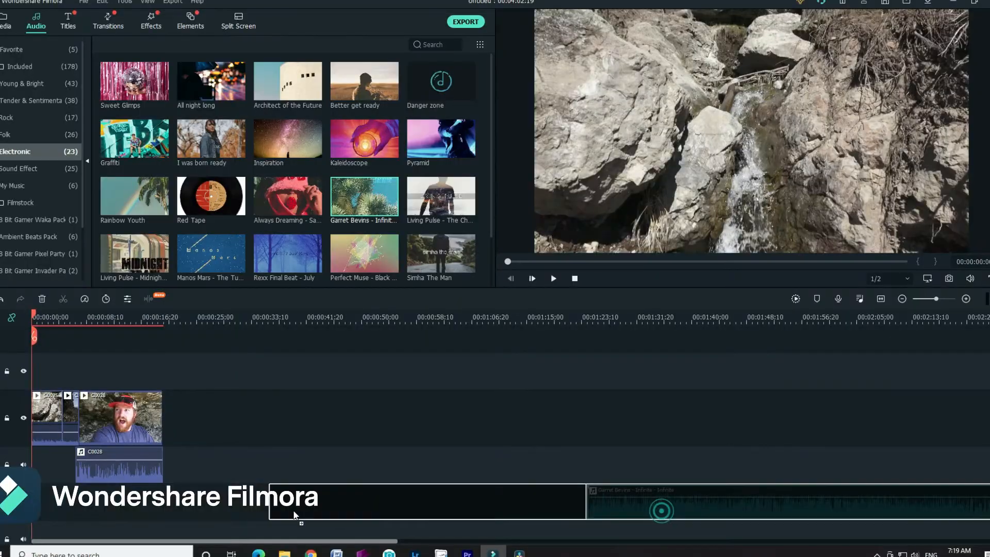
left_click_drag(295, 515, 58, 511)
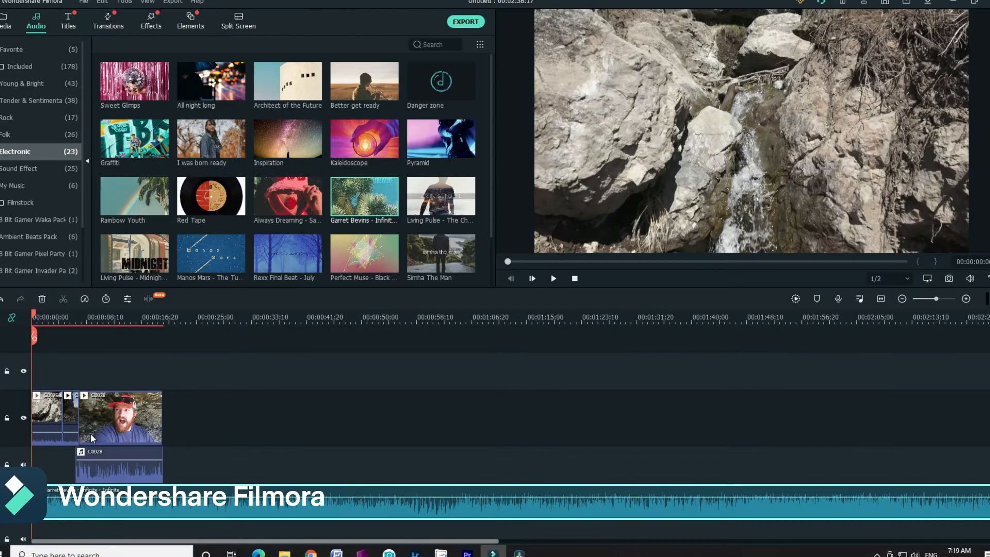
Append clip C0029 after C0028 on the first video track and play back the edit.
left_click_drag(106, 317, 270, 312)
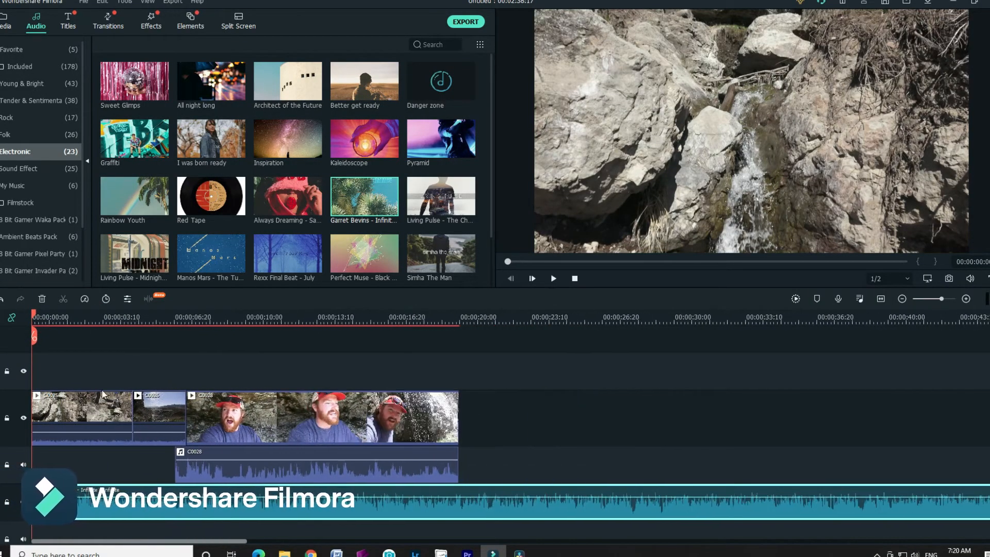
left_click(5, 25)
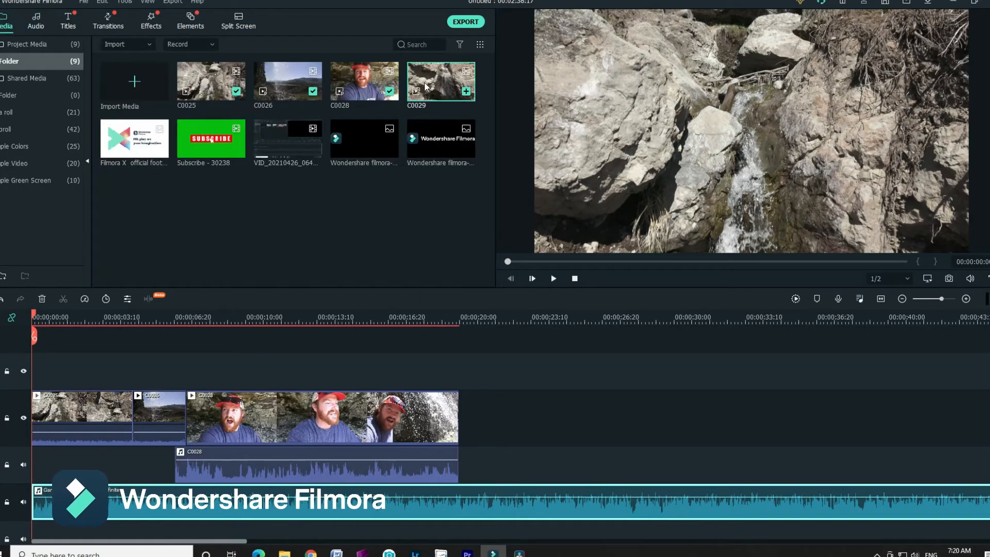
left_click_drag(440, 83, 466, 424)
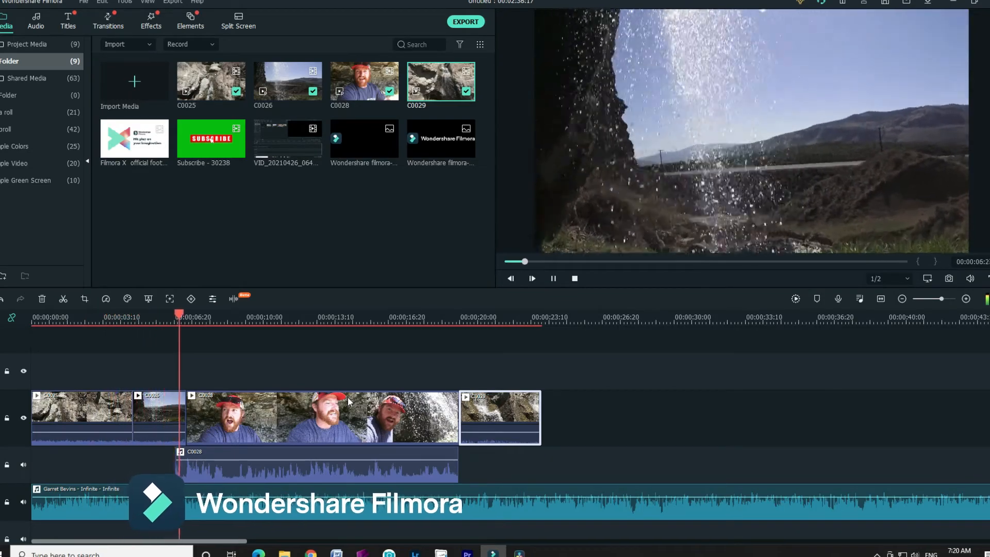
key("space")
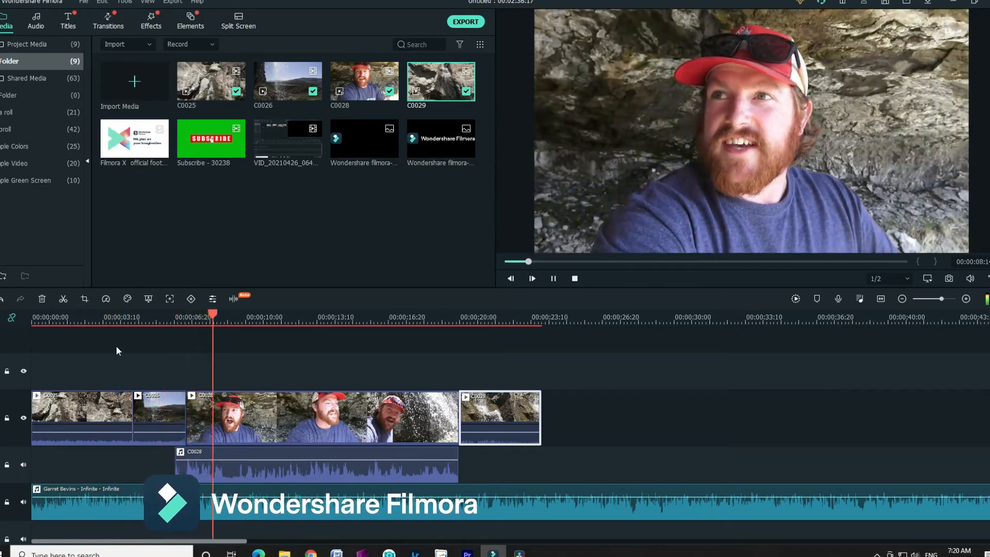
left_click_drag(214, 312, 32, 312)
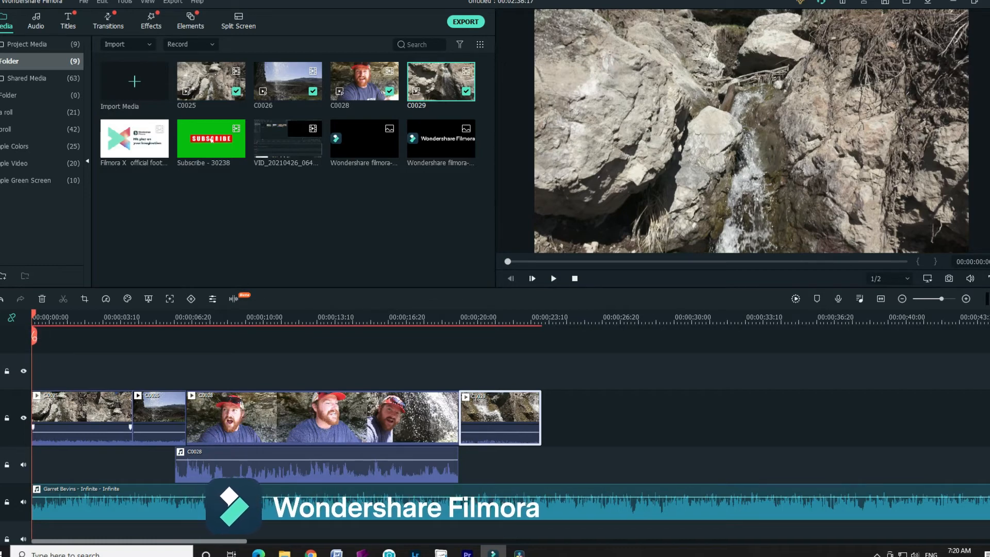
Add two volume keyframes to the music clip, at about 6.3 and 5.8 seconds, just before the C0028 audio begins.
left_click_drag(37, 318, 165, 369)
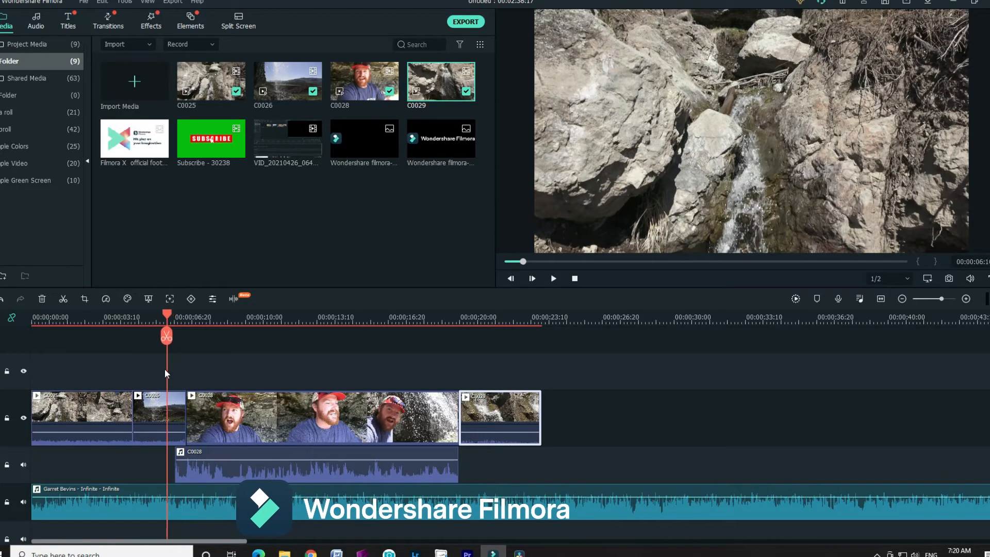
left_click(219, 510)
double_click(219, 511)
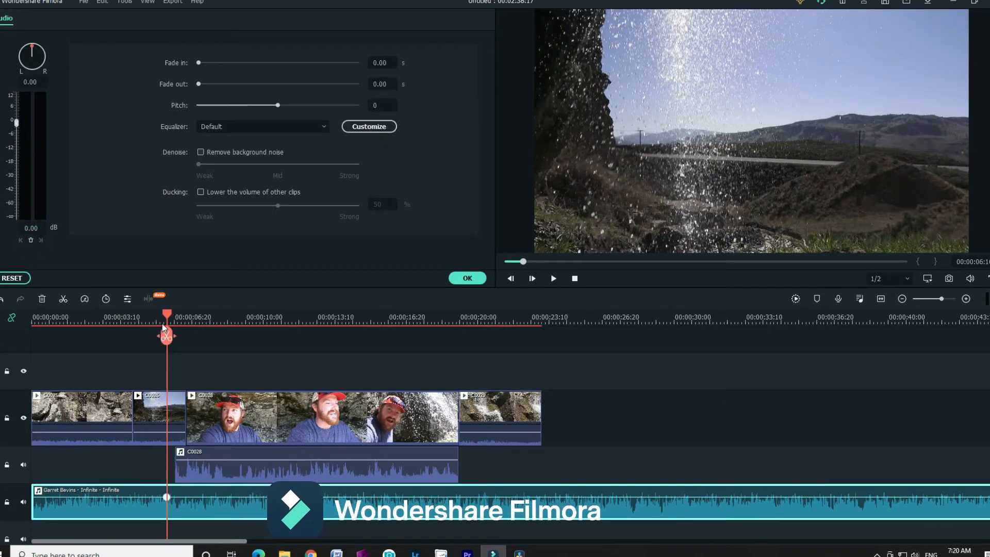
left_click_drag(165, 315, 157, 320)
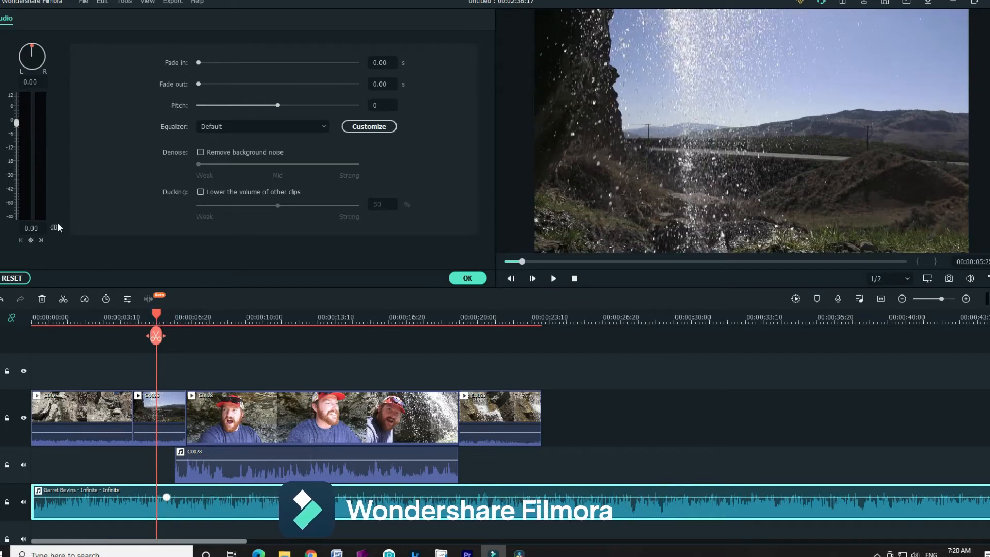
left_click(30, 239)
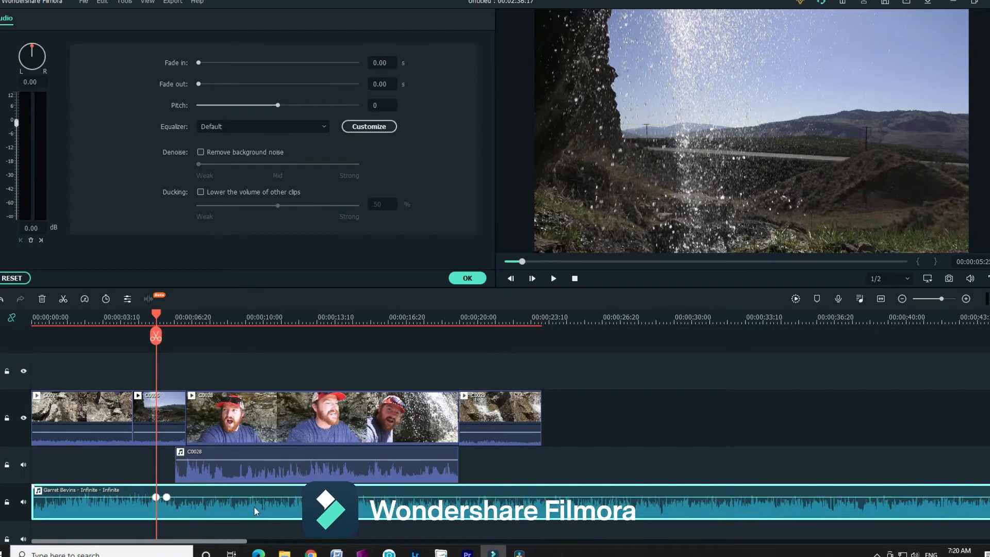
Close the music's audio settings and enable ducking on the detached C0028 audio to lower the volume of other clips at 50%.
left_click(456, 279)
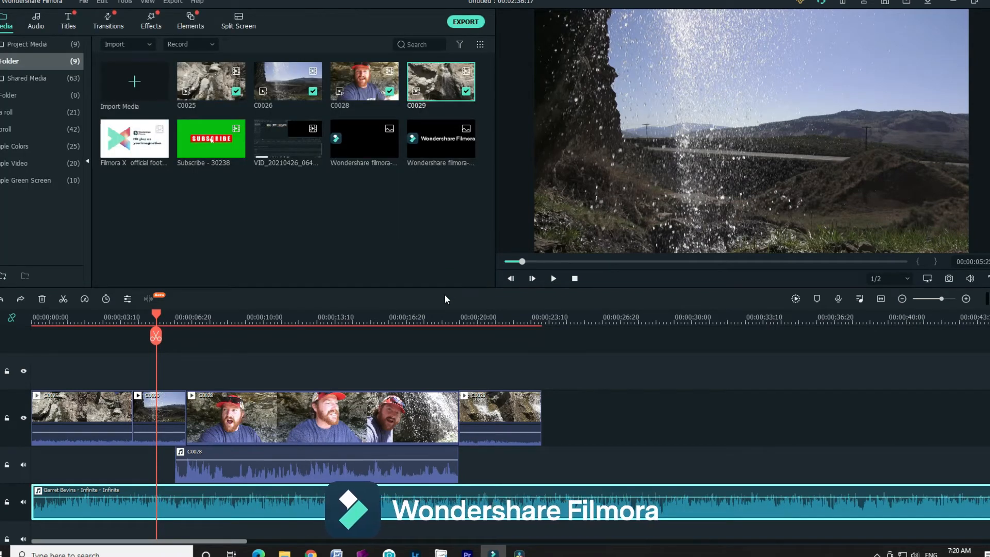
double_click(244, 470)
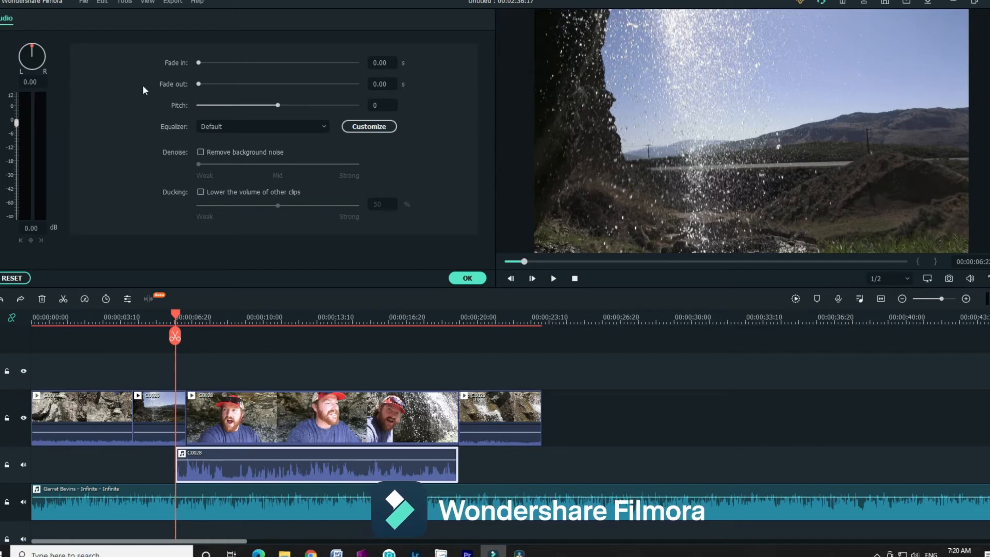
left_click(200, 192)
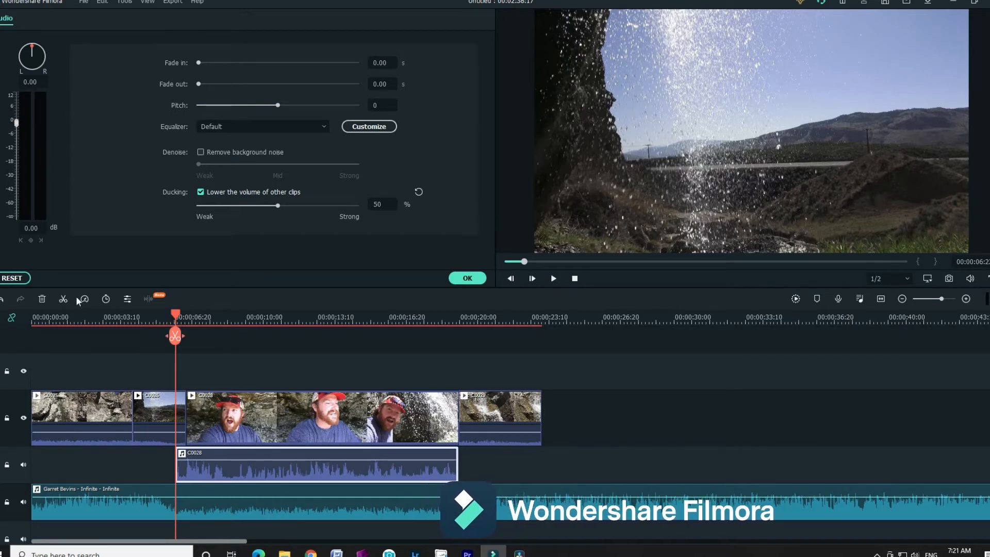
Play back the edit from the beginning to check the ducked music under the speaker's audio.
left_click_drag(174, 321, 33, 320)
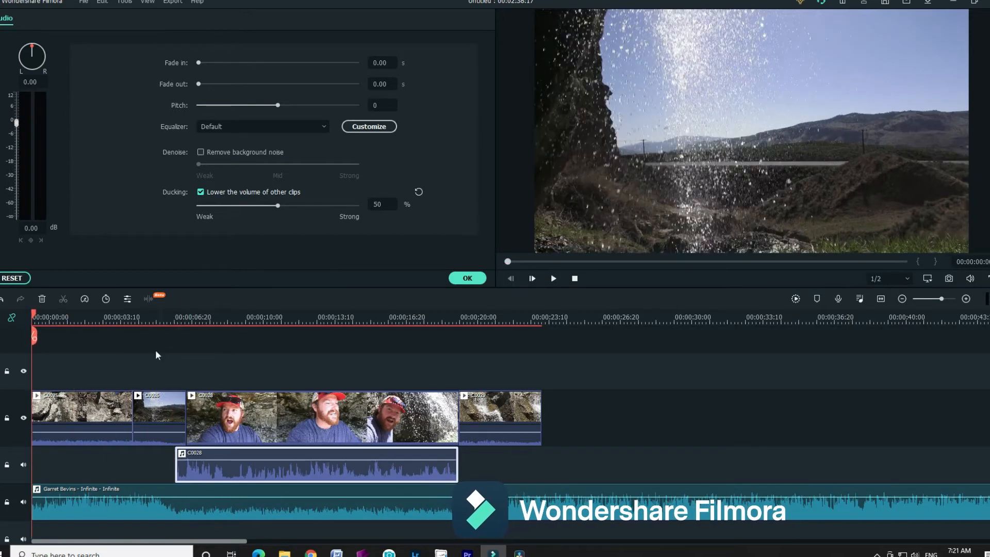
key("space")
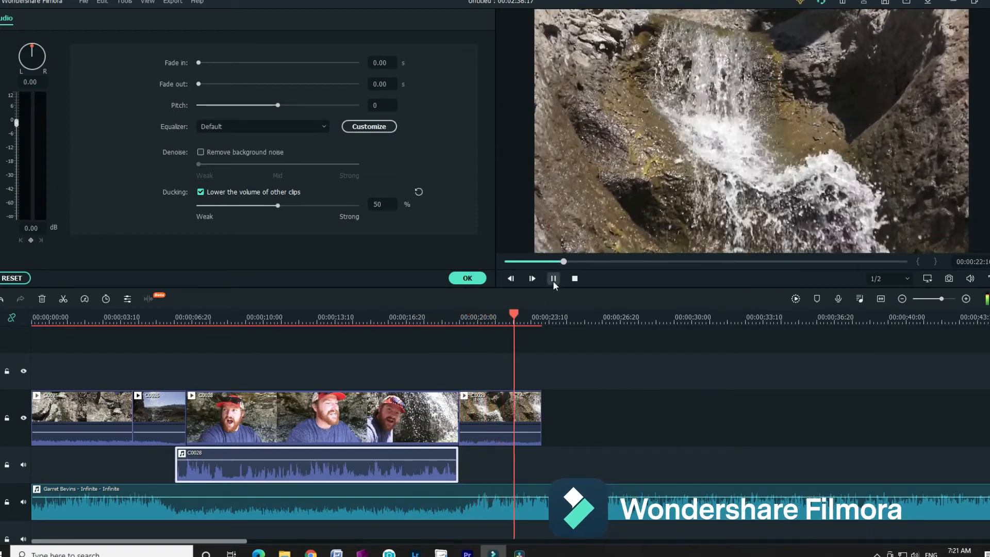
left_click(552, 276)
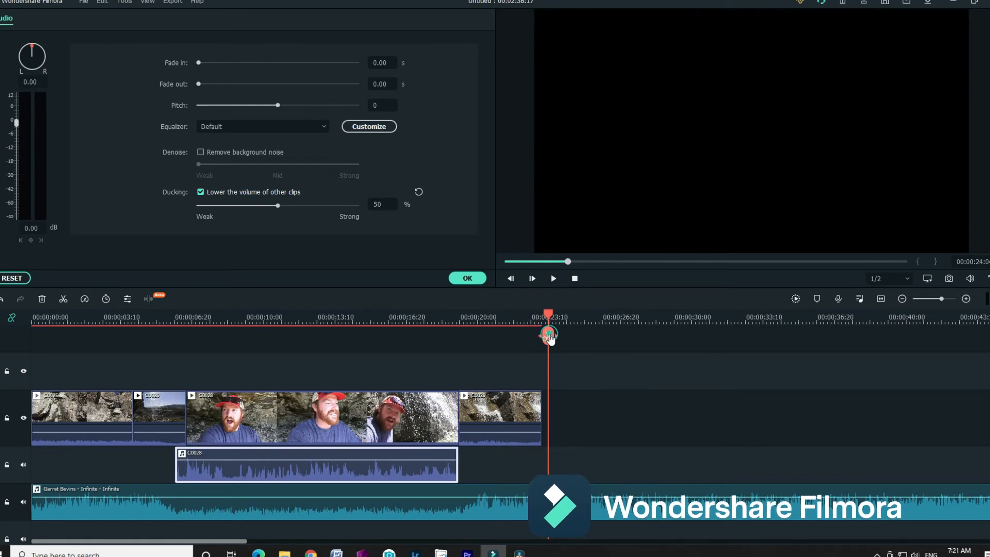
Cut the music at about 24 seconds, delete the remainder after the last clip and return the playhead to the timeline start.
left_click(642, 519)
key("Delete")
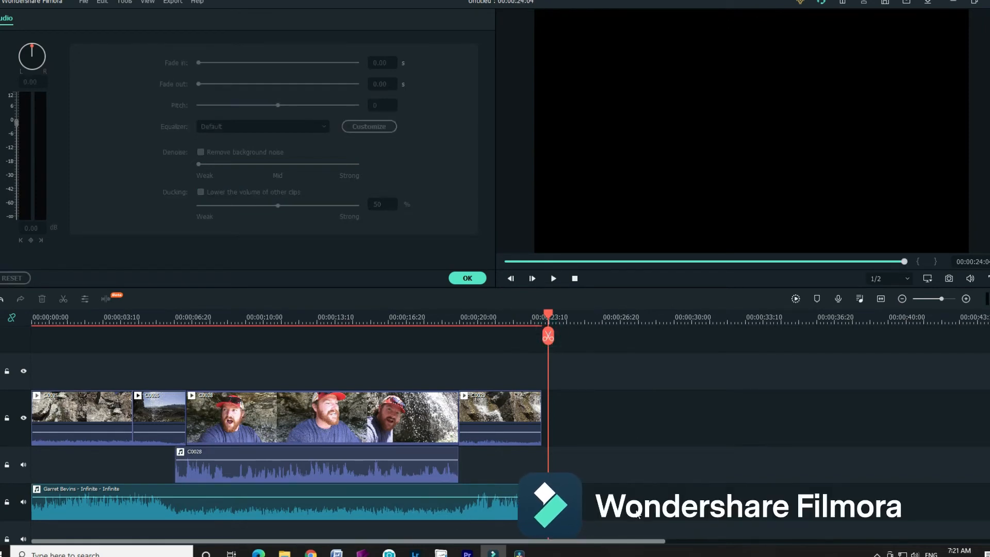
left_click(467, 278)
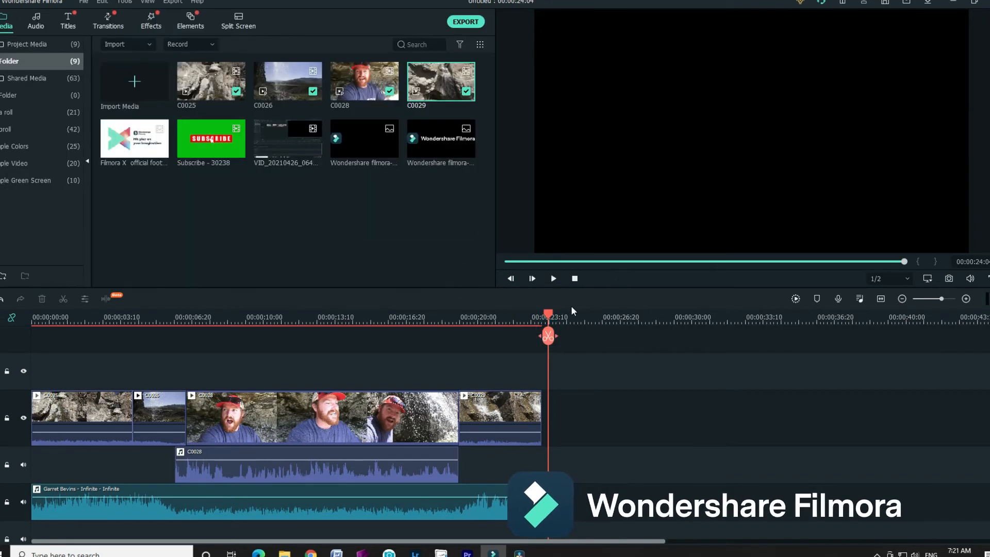
key("Home")
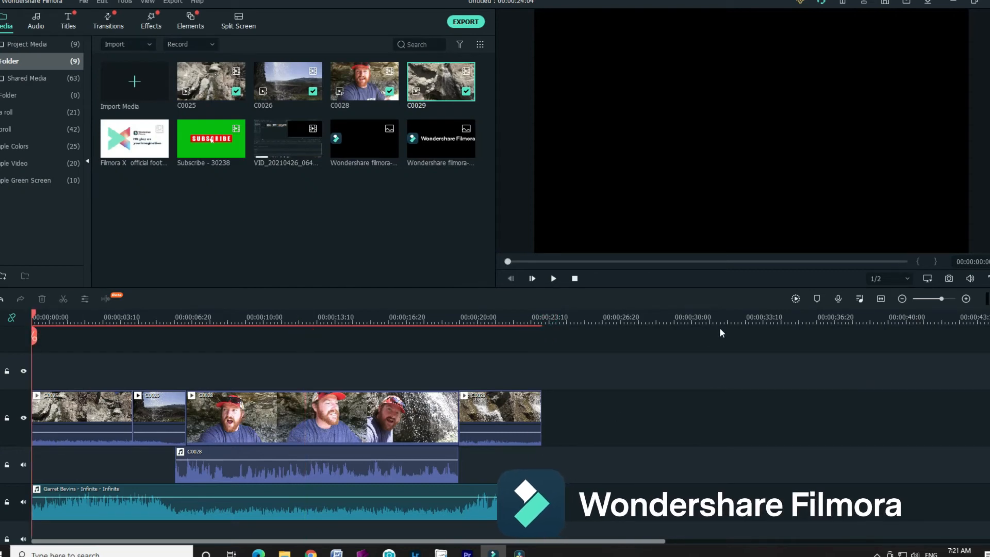
left_click(721, 317)
left_click_drag(720, 314, 418, 323)
key("Home")
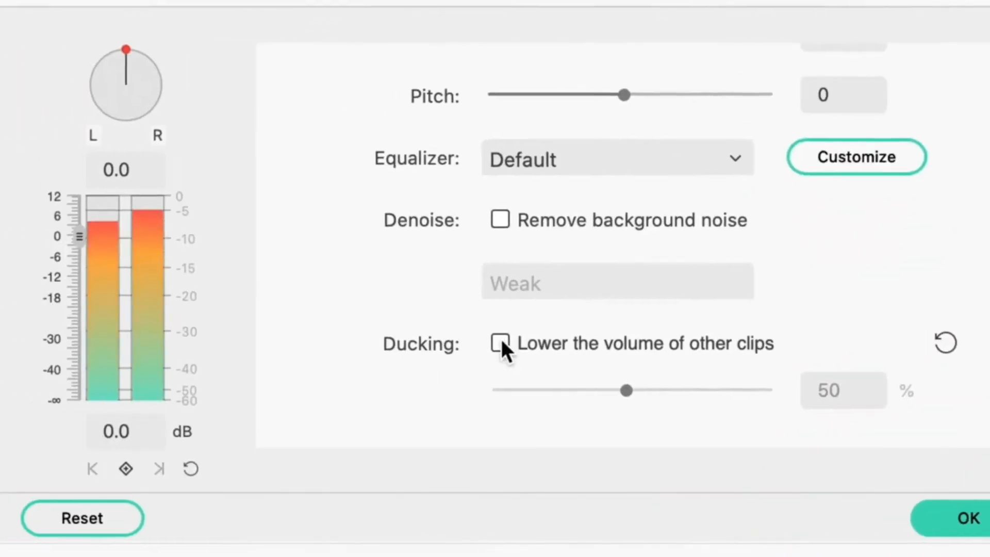
left_click(500, 341)
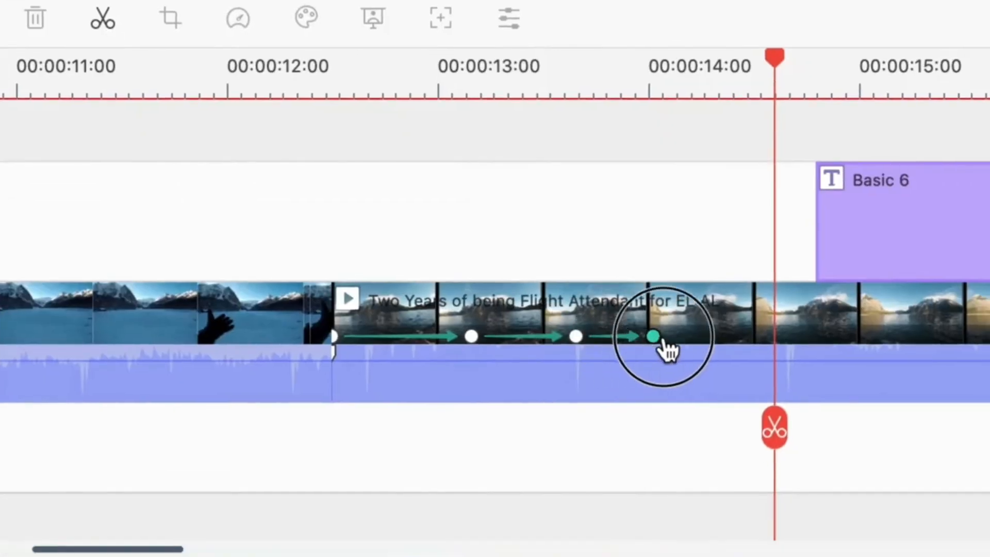
left_click_drag(654, 336, 702, 336)
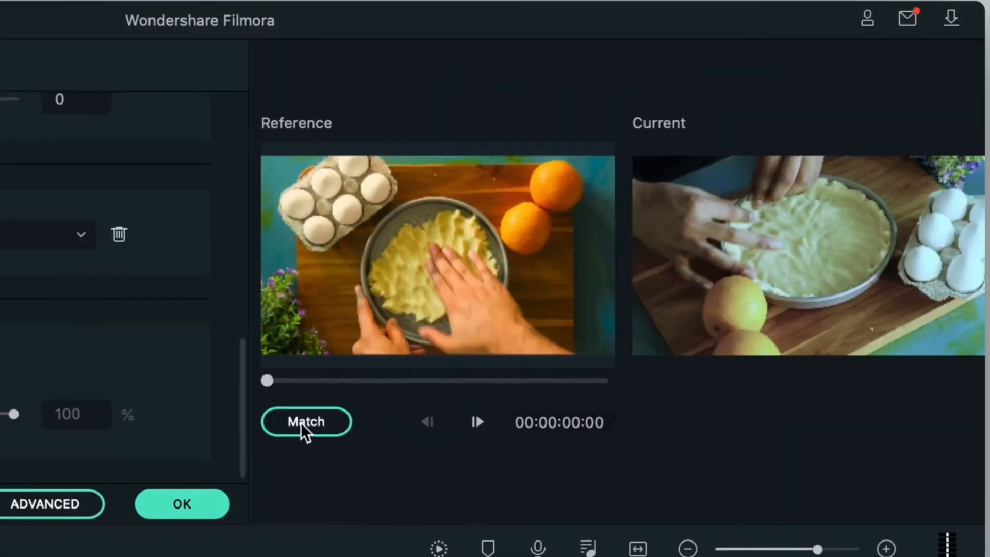
left_click(301, 423)
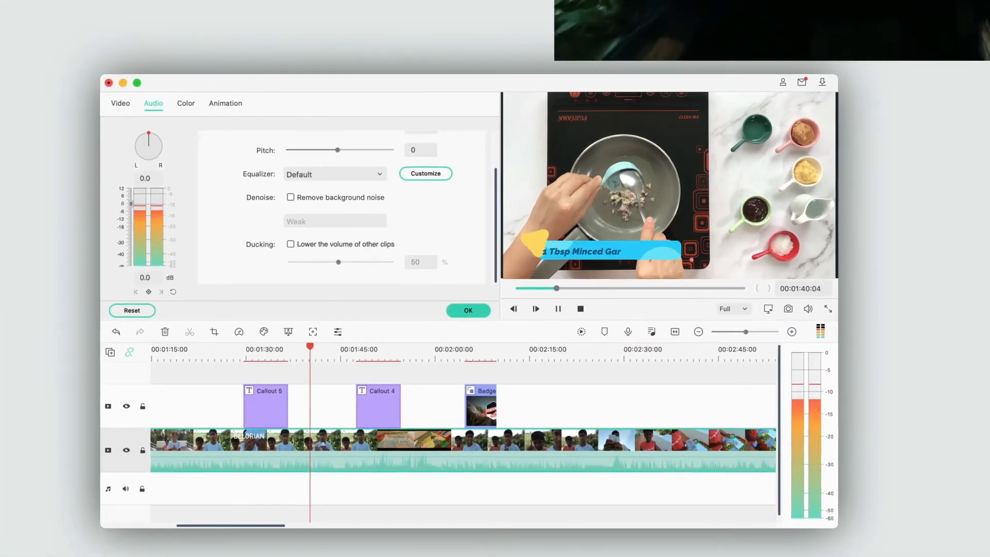